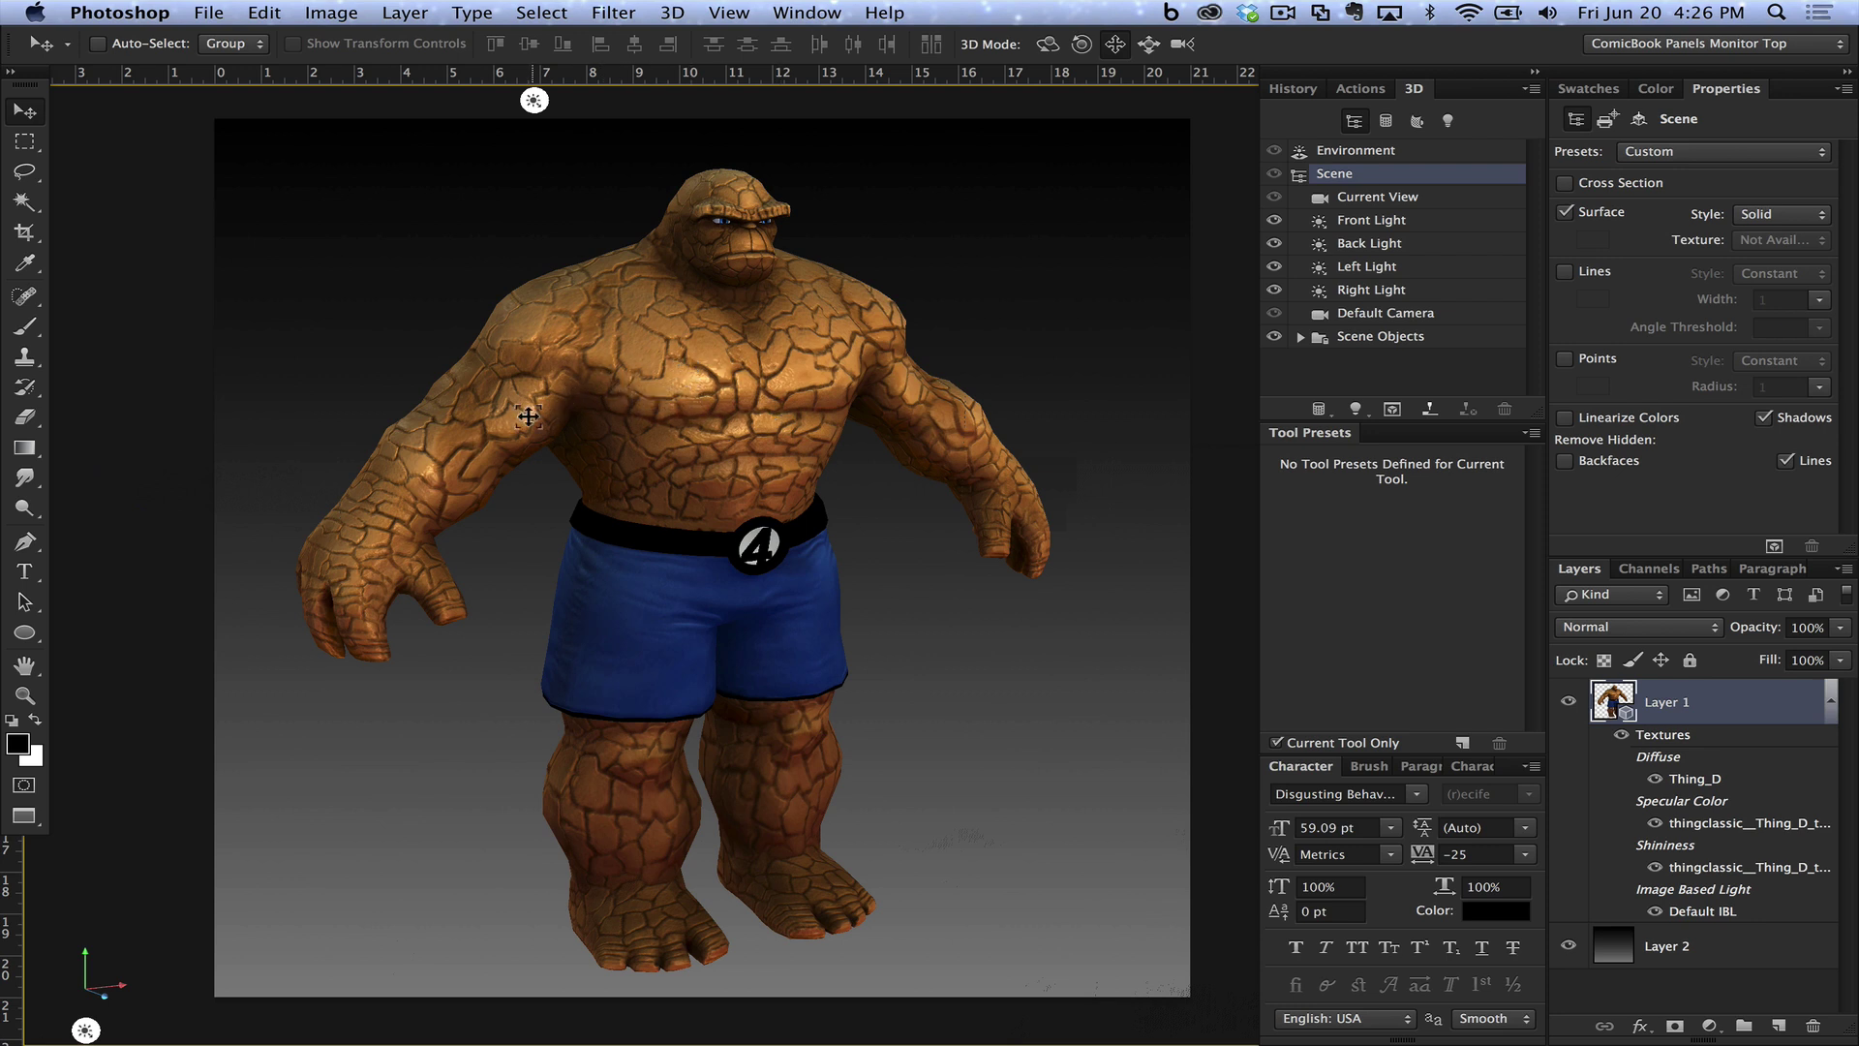
Open Preferences with Cmd+K and move the dialog left and slightly up.
key(super+k)
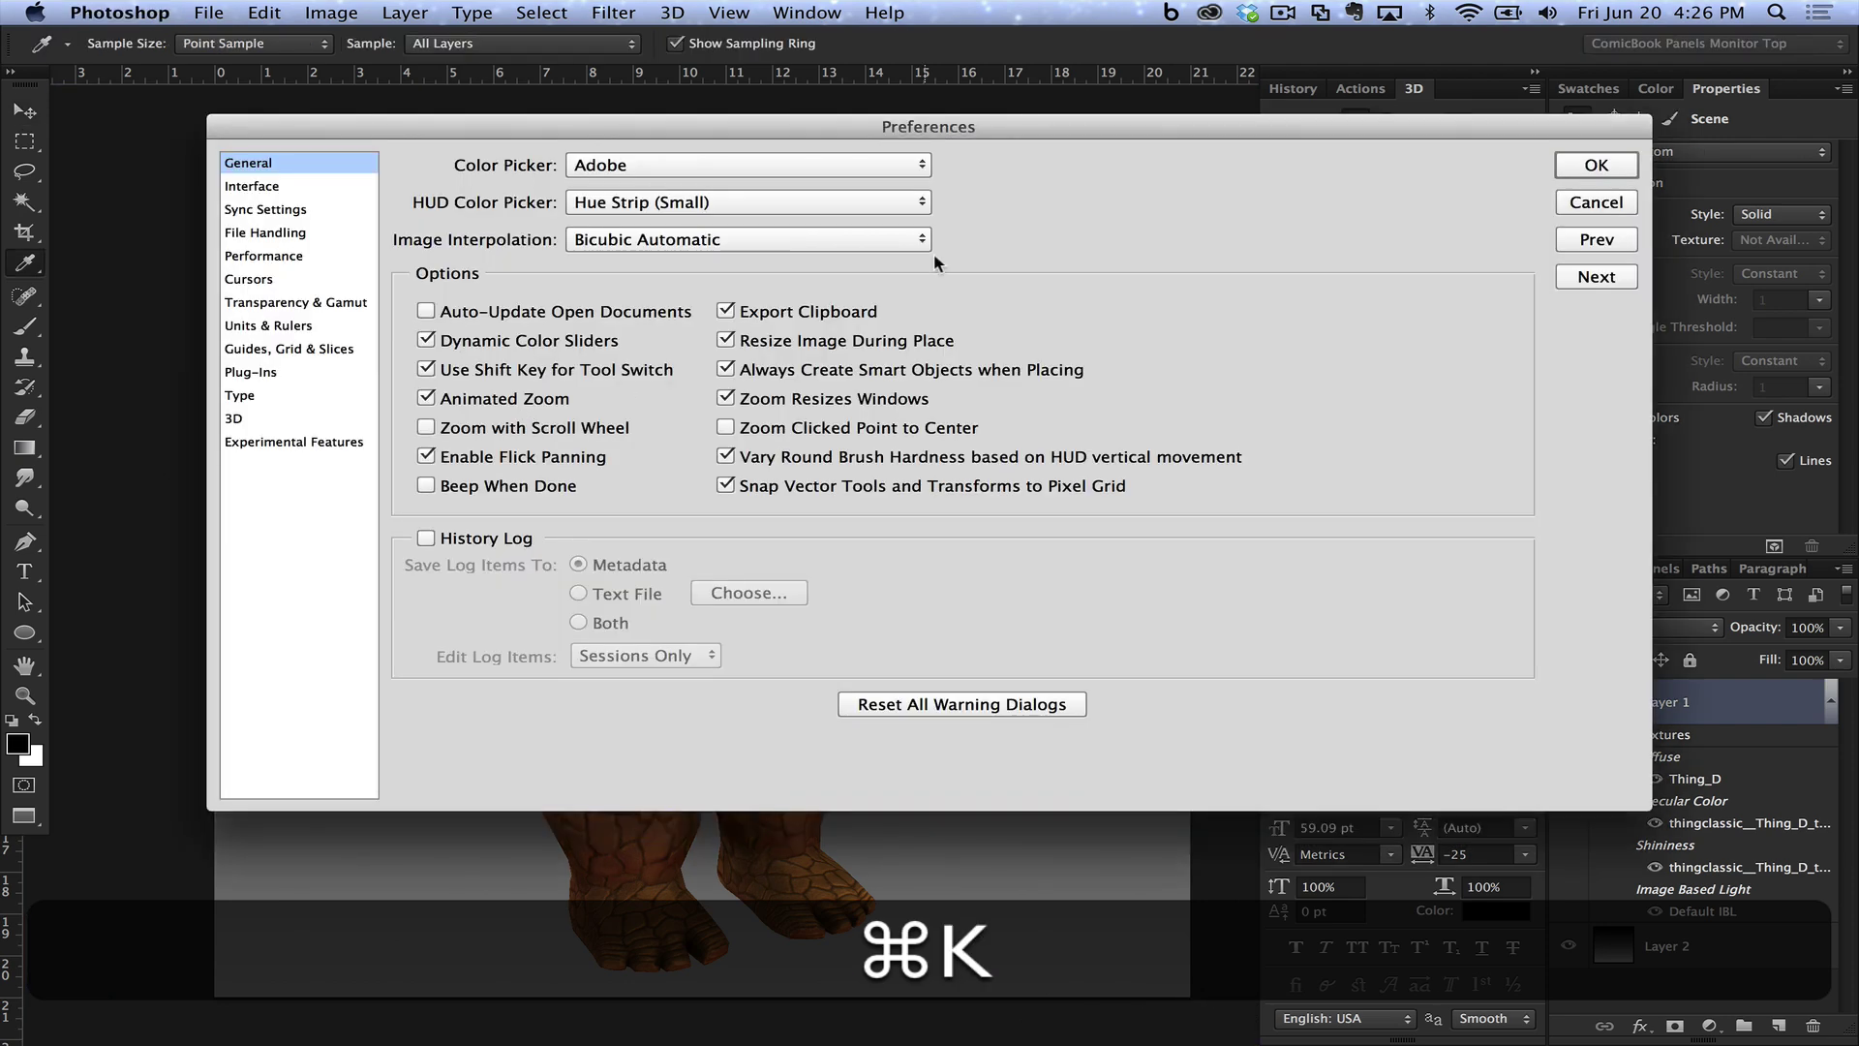
drag(951, 130, 932, 129)
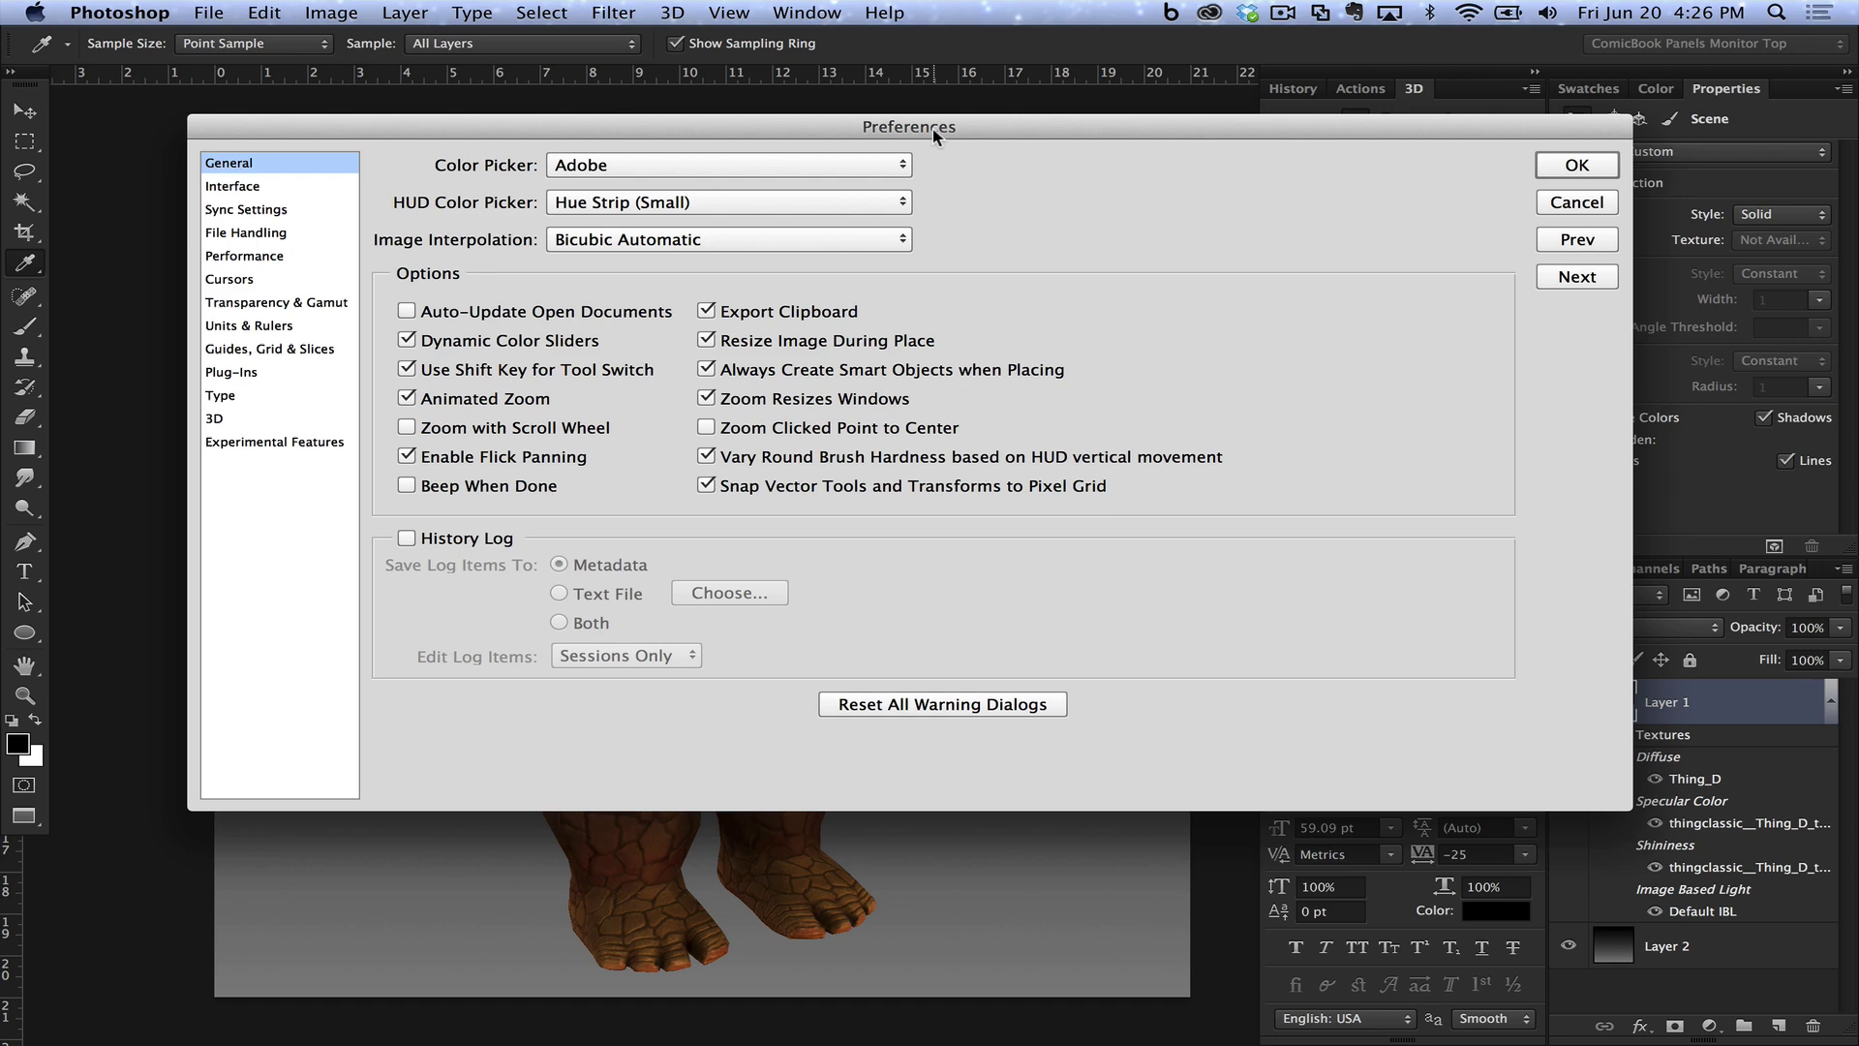
drag(932, 128, 848, 116)
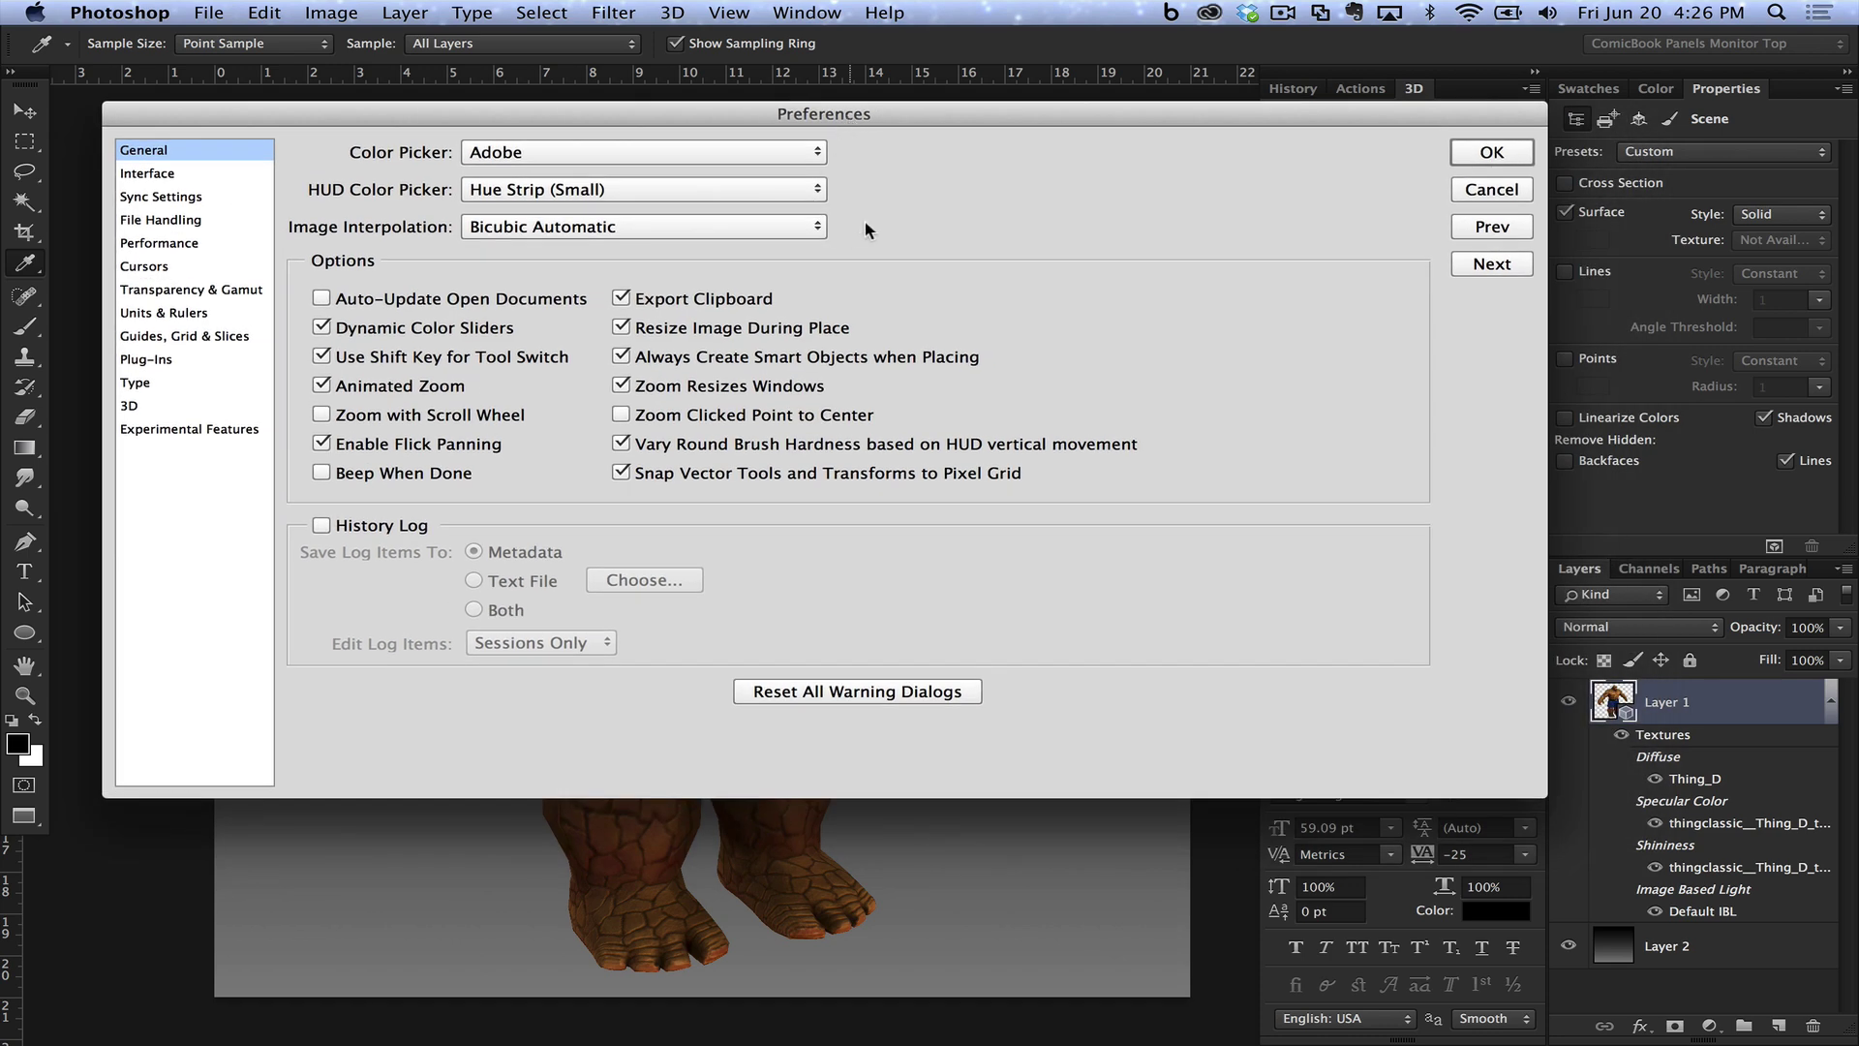
Switch the Preferences dialog to the Sync Settings section.
click(185, 191)
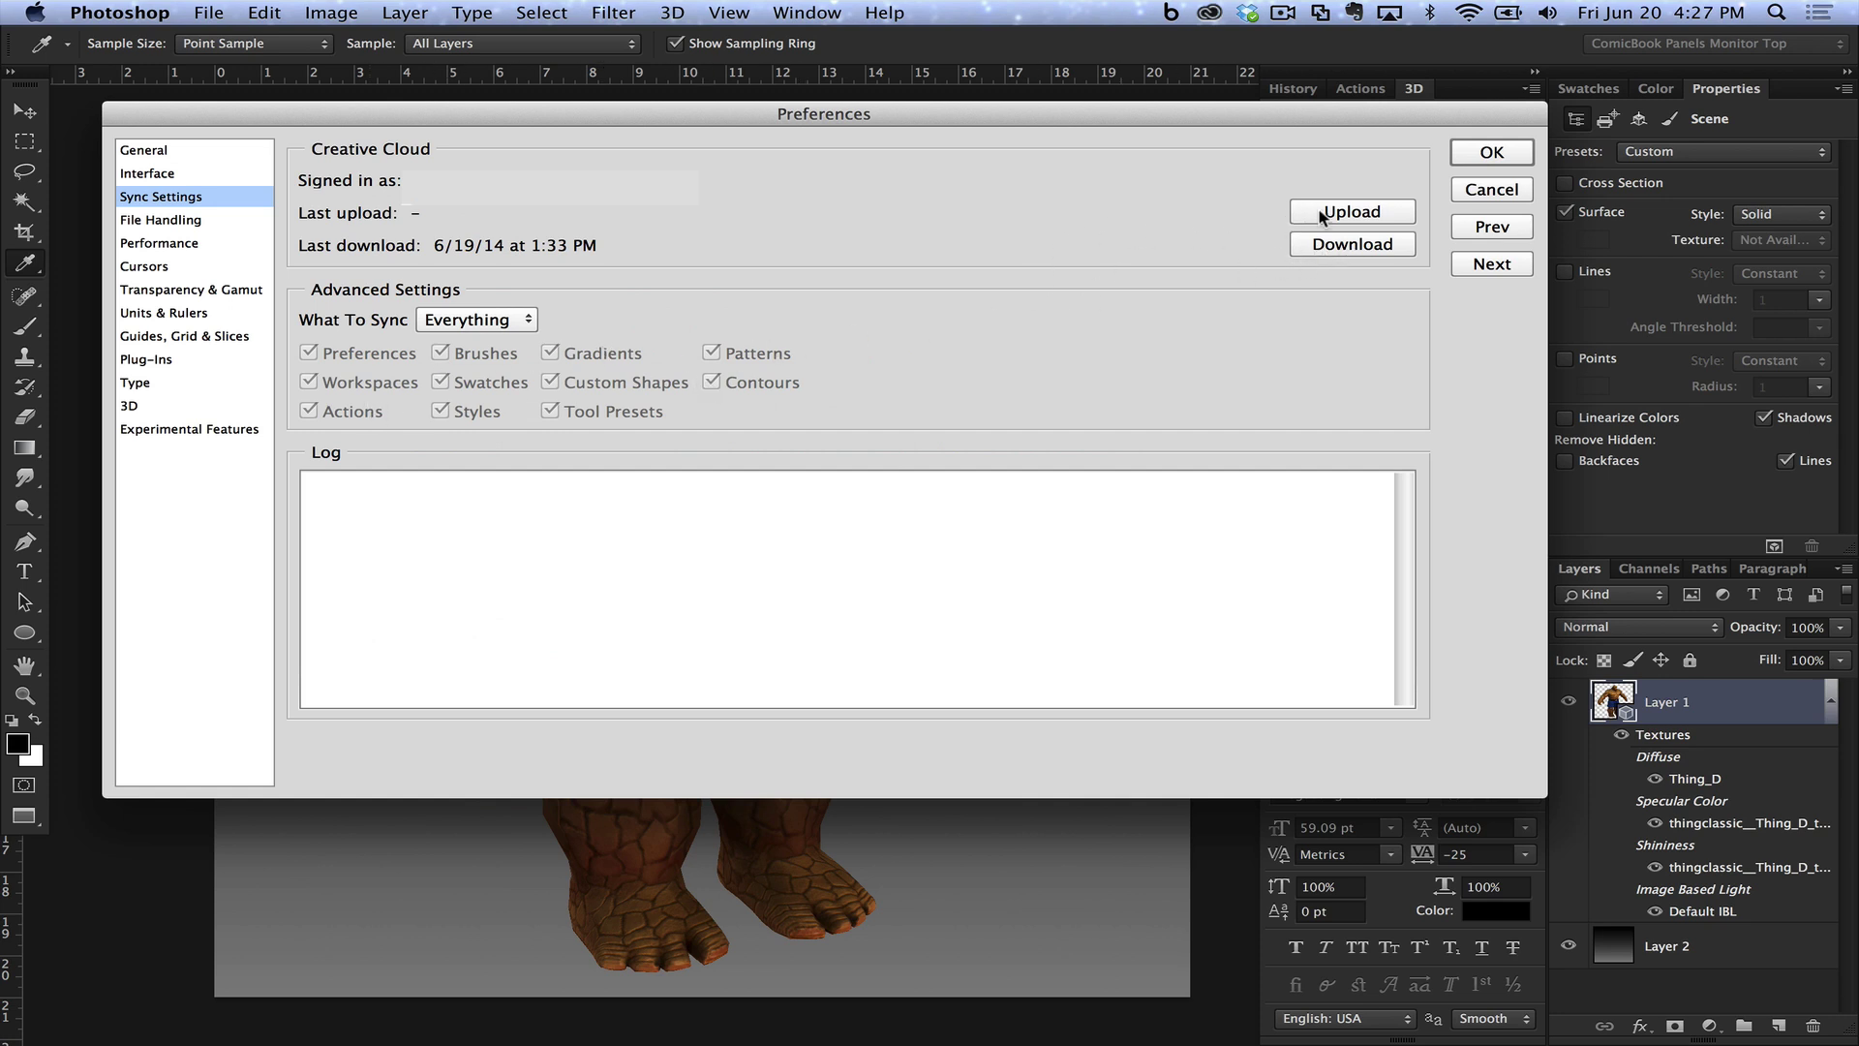
Download the synced settings from Creative Cloud and let the log list the files.
click(1307, 249)
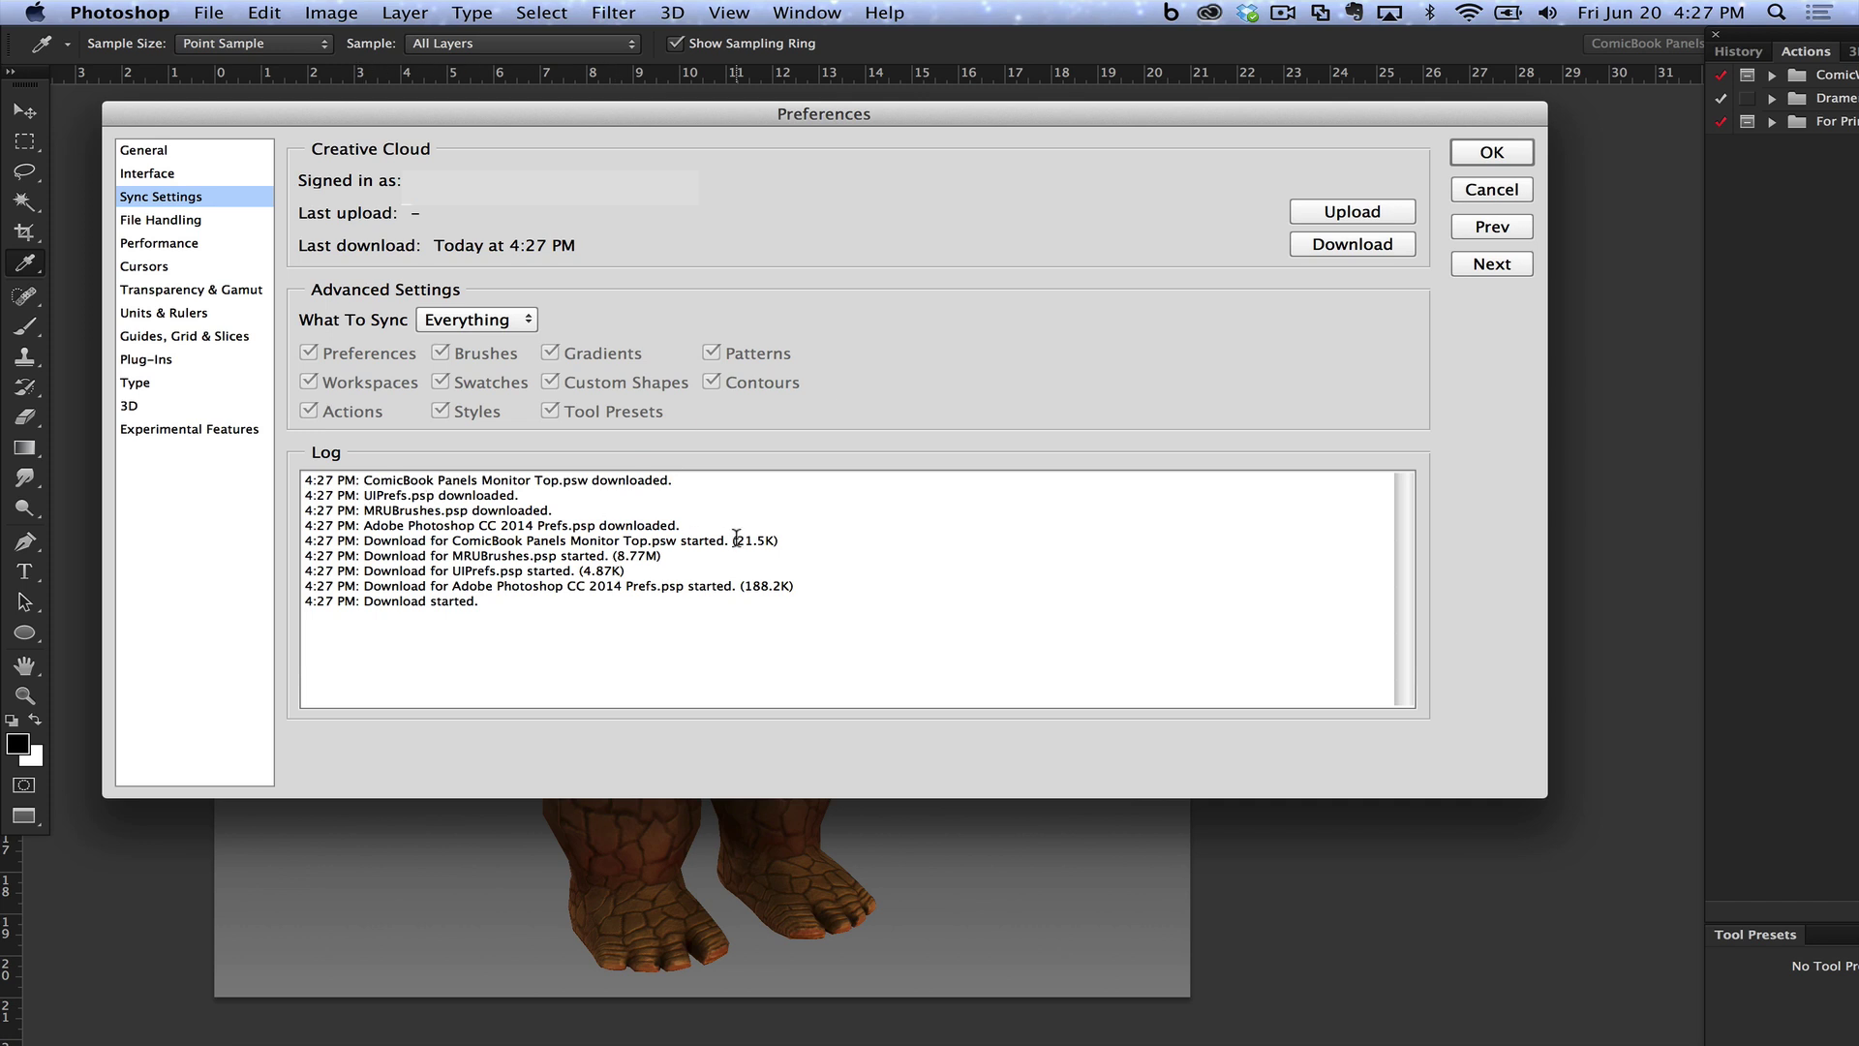
Close Preferences, exit full screen, select the Brush tool and move the Tool Presets panel aside.
click(1491, 153)
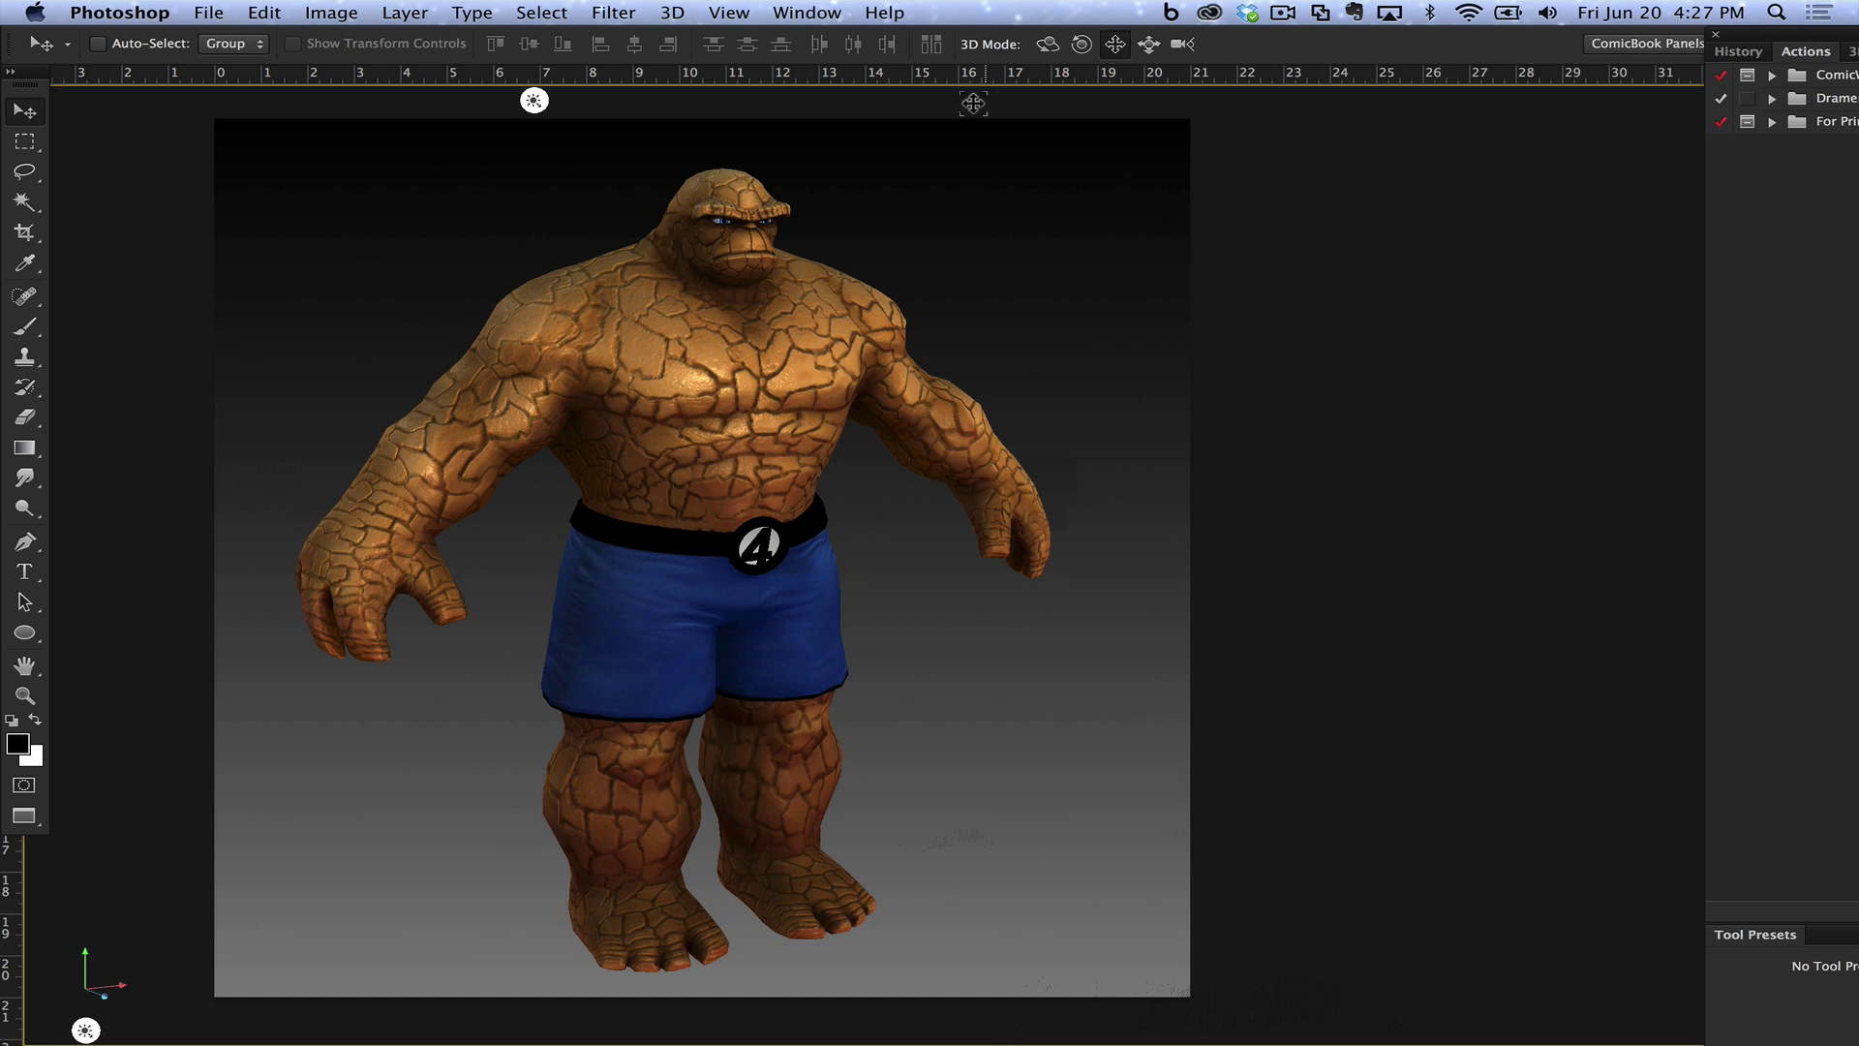
key(f)
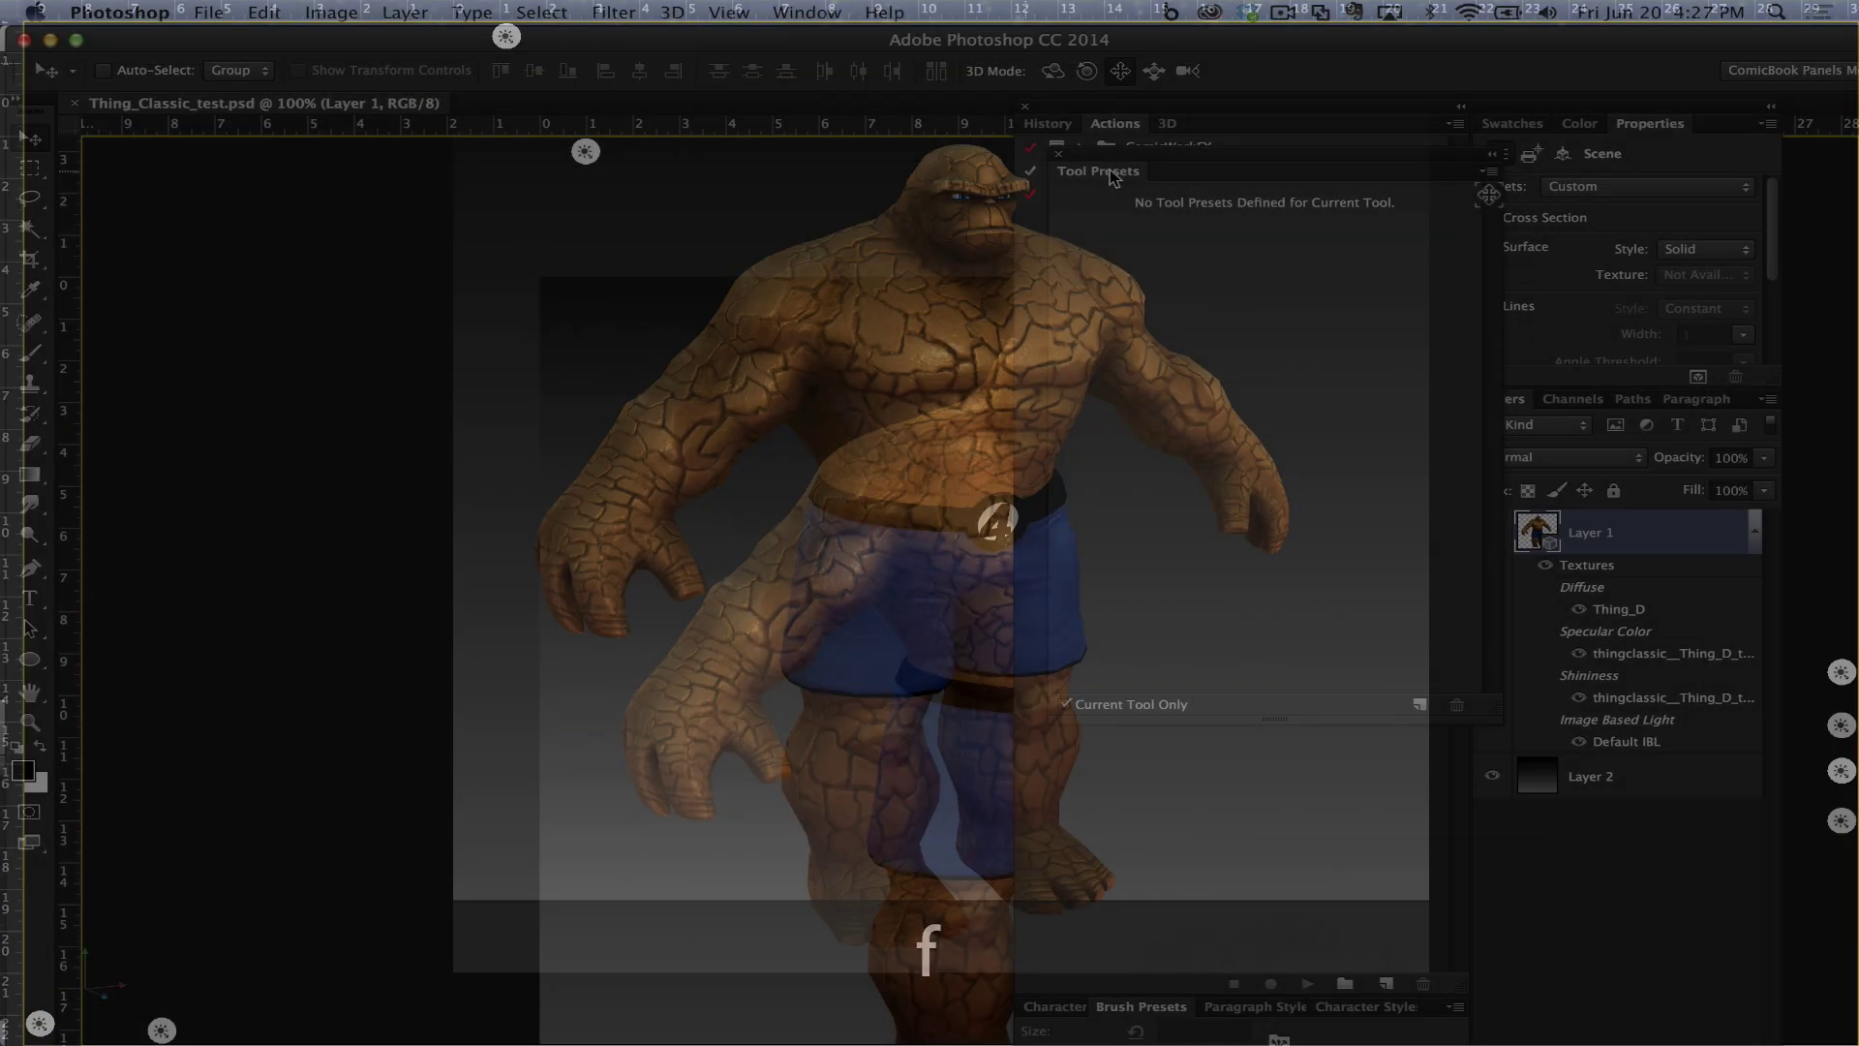
key(b)
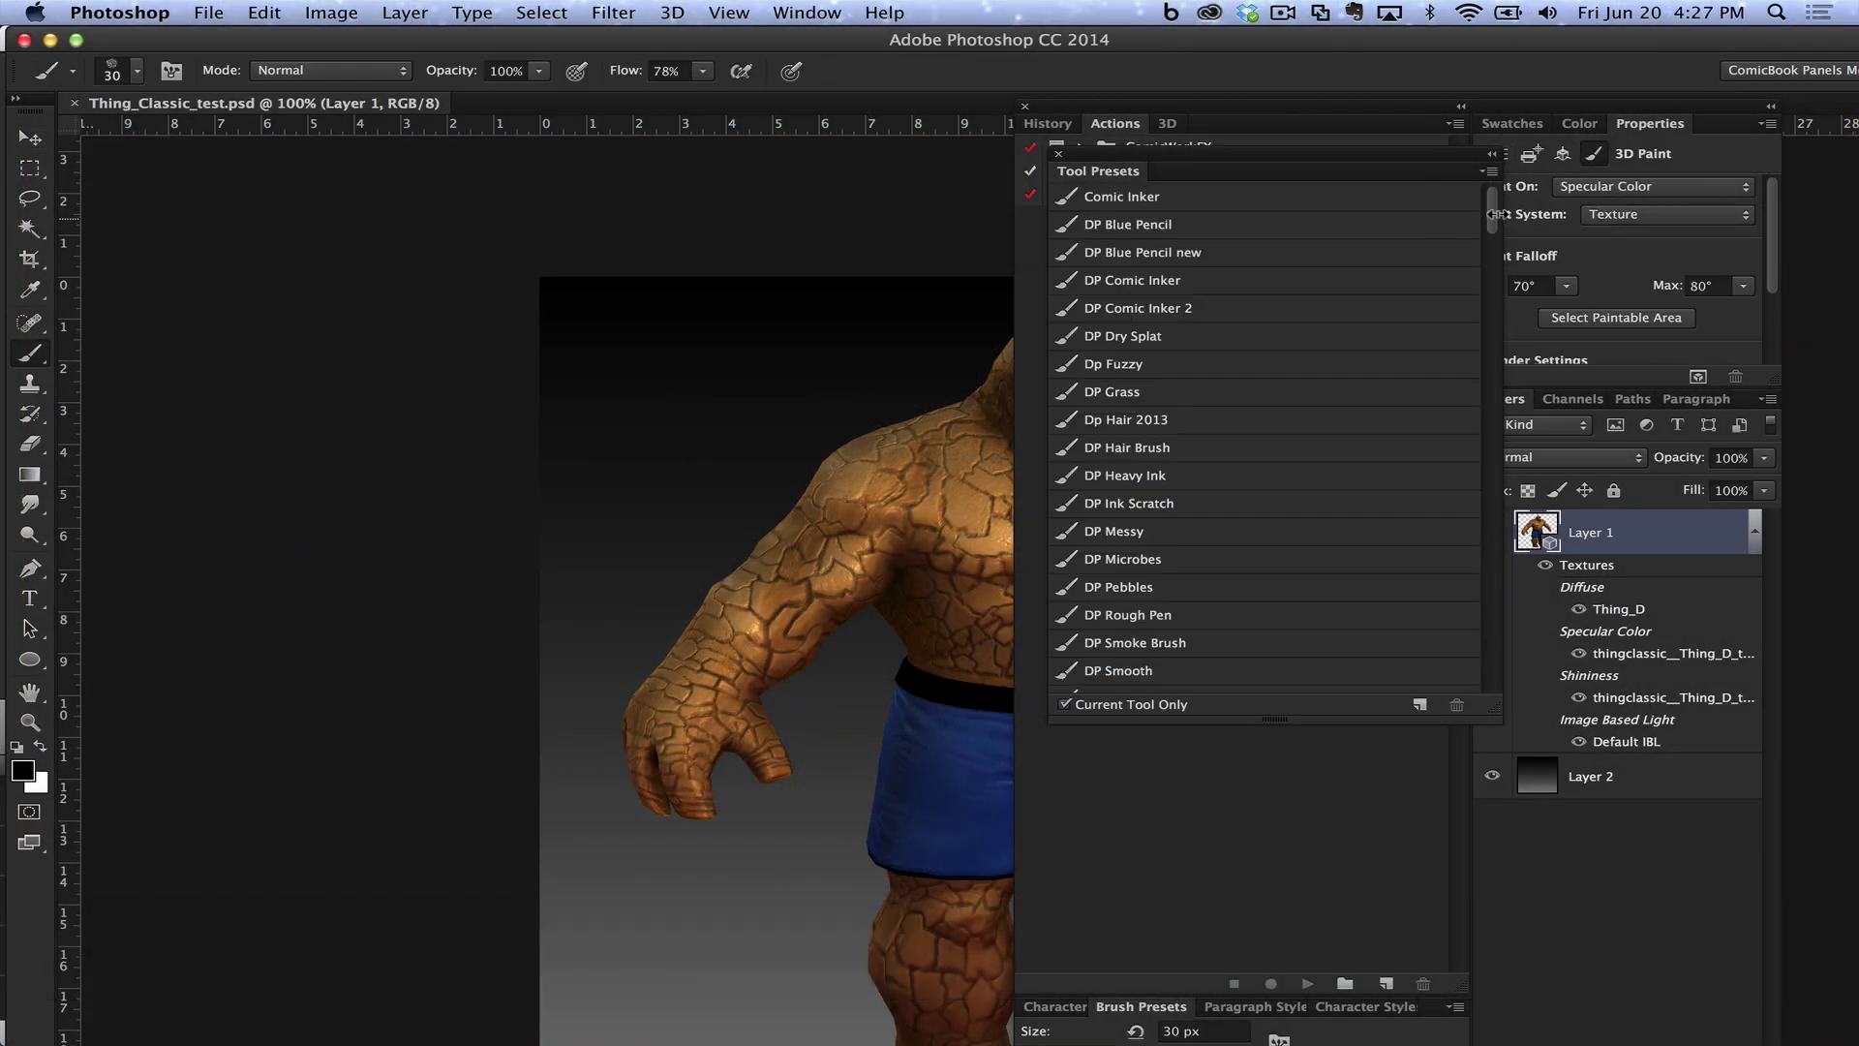
mouse_move(1492, 218)
mouse_down()
mouse_move(1495, 590)
mouse_move(1472, 206)
mouse_up()
drag(1263, 156, 1422, 218)
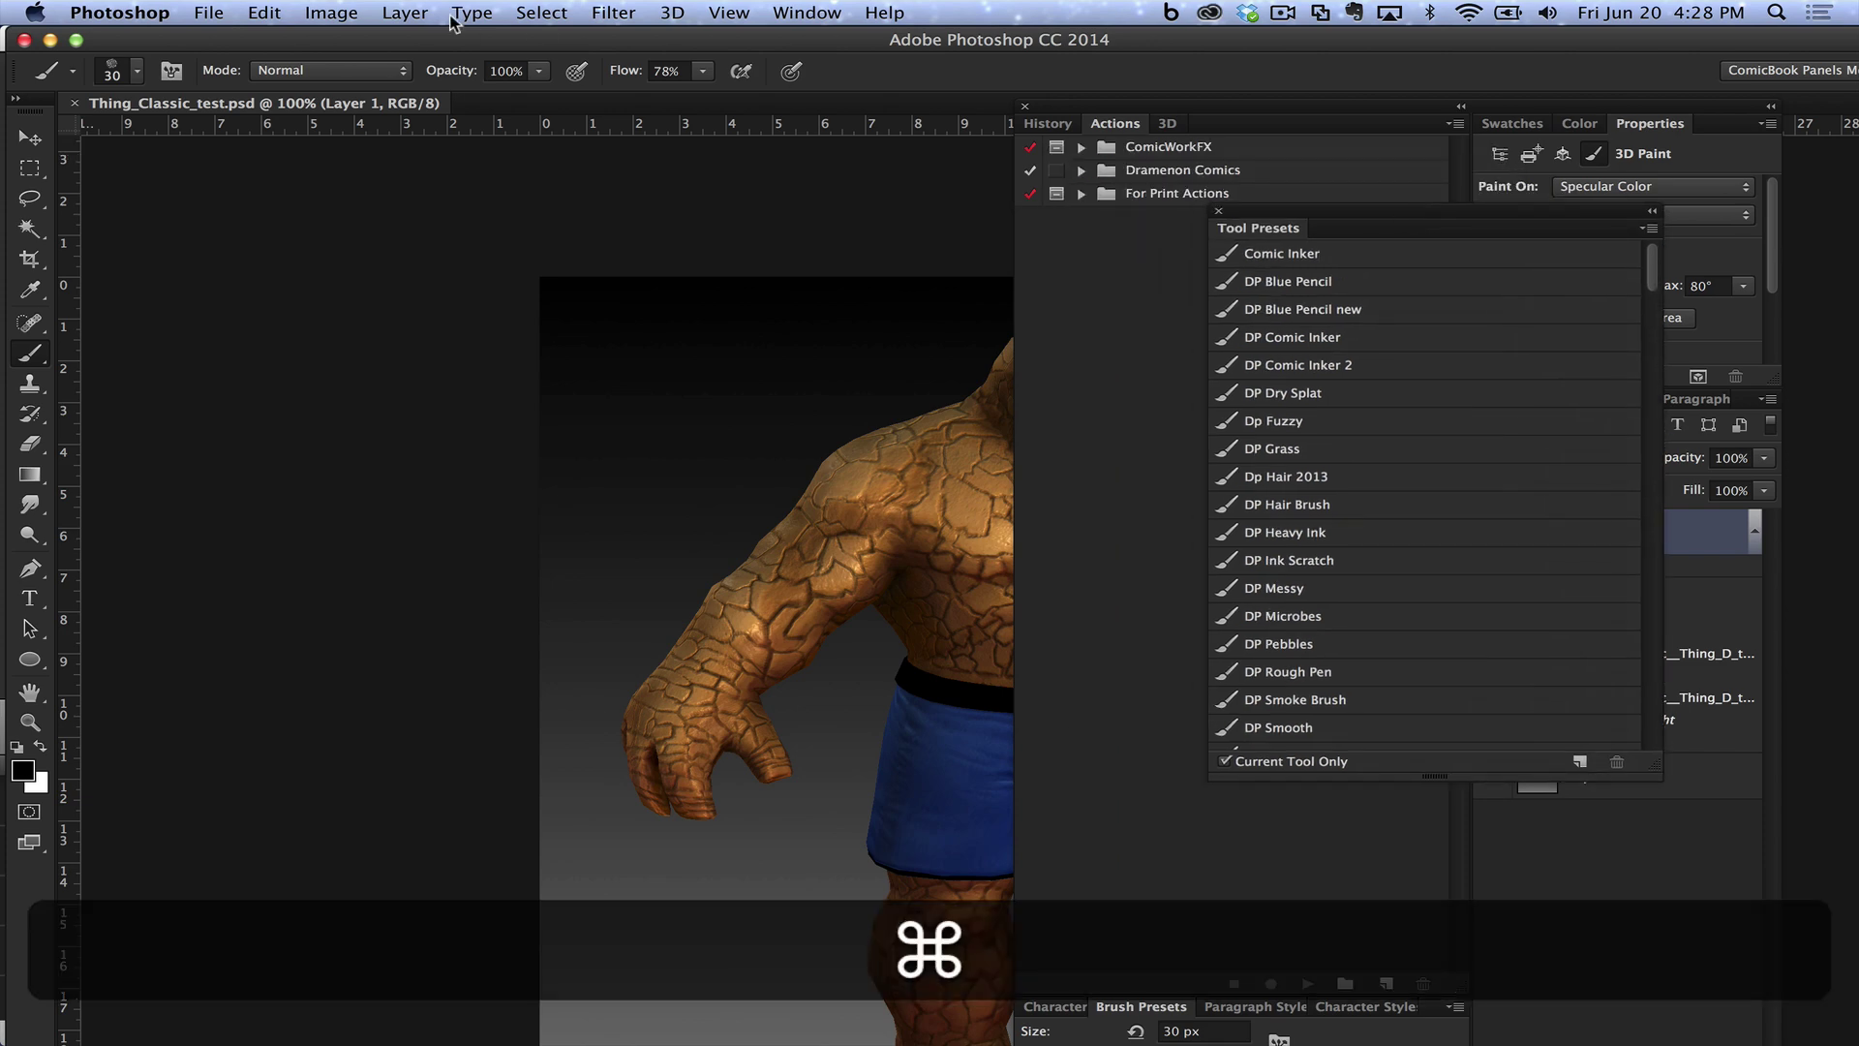
Reopen Preferences on Sync Settings to check the 4:27 PM last download.
key(super+k)
click(186, 197)
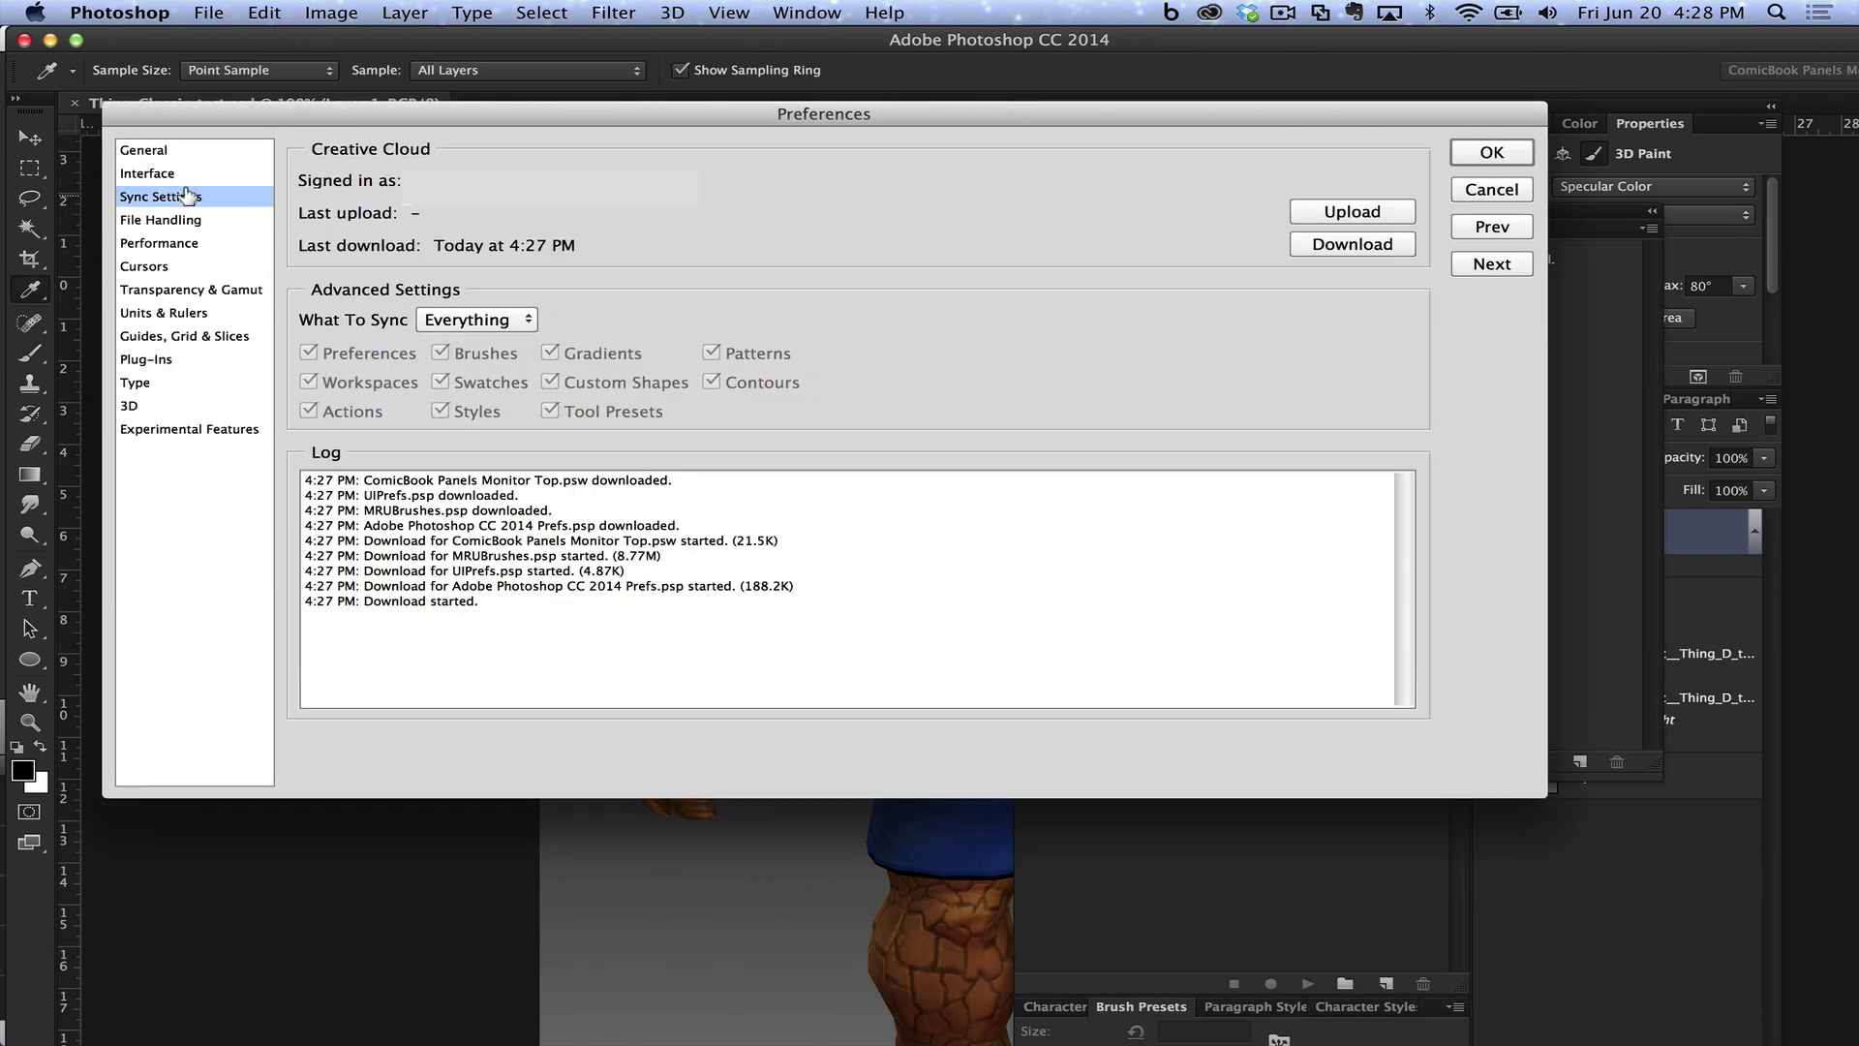